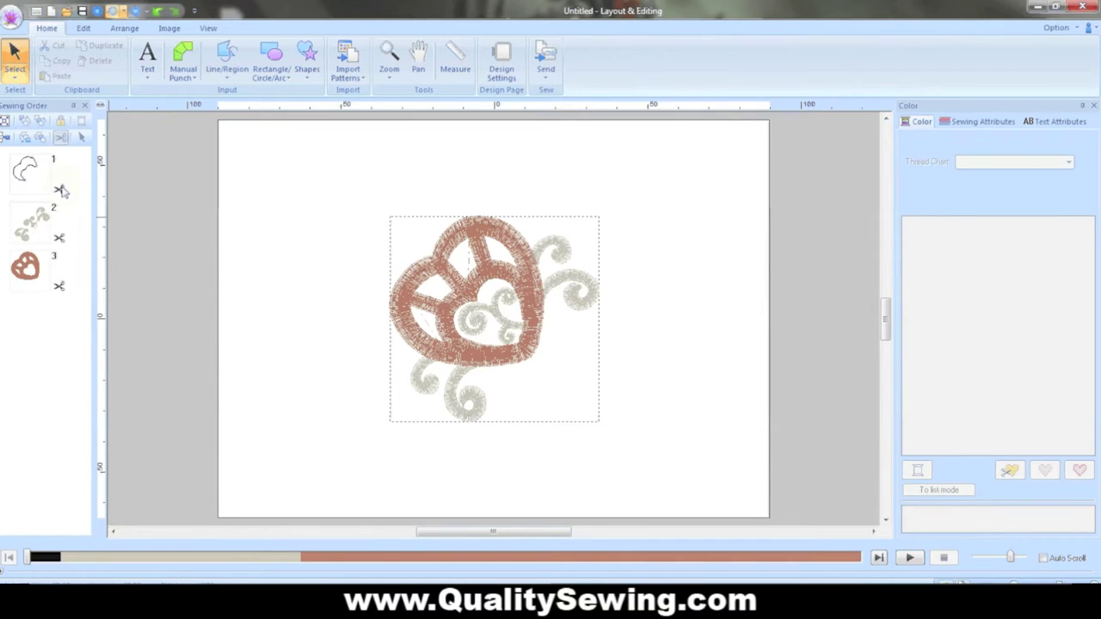
Select sewing-order item 1, the thin heart placement outline.
click(30, 172)
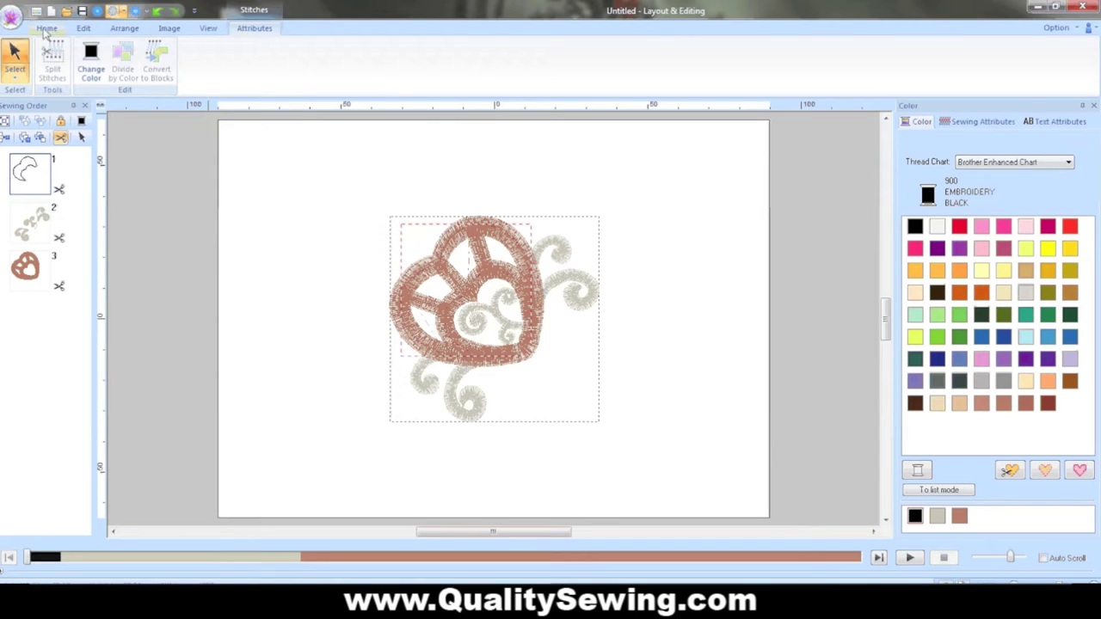
click(46, 28)
Zoom in on a box drawn around the heart design.
click(389, 69)
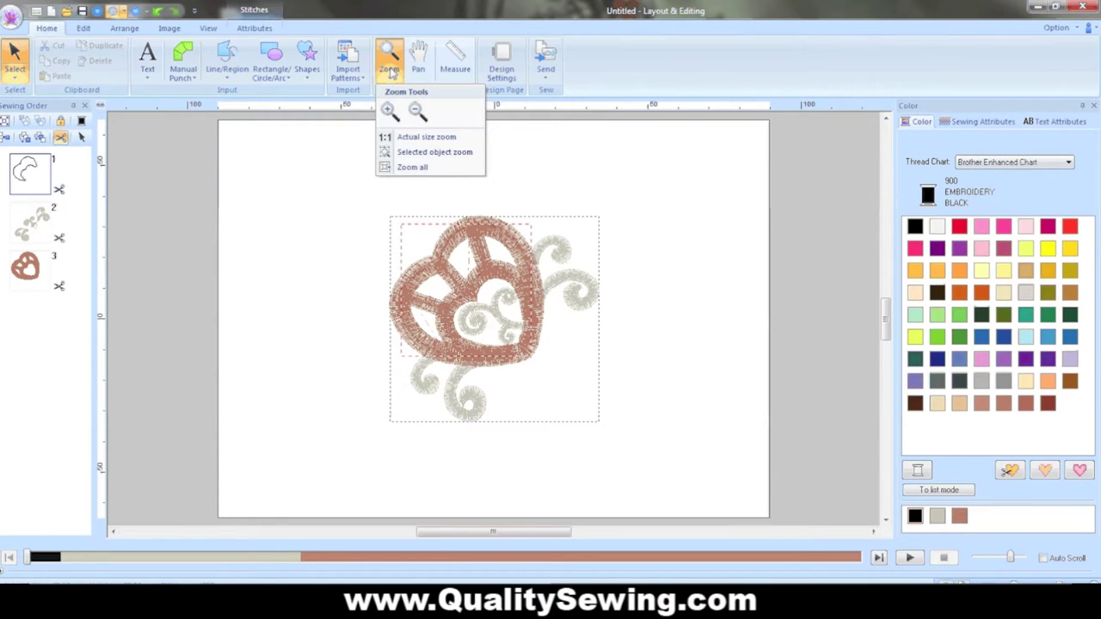
click(388, 110)
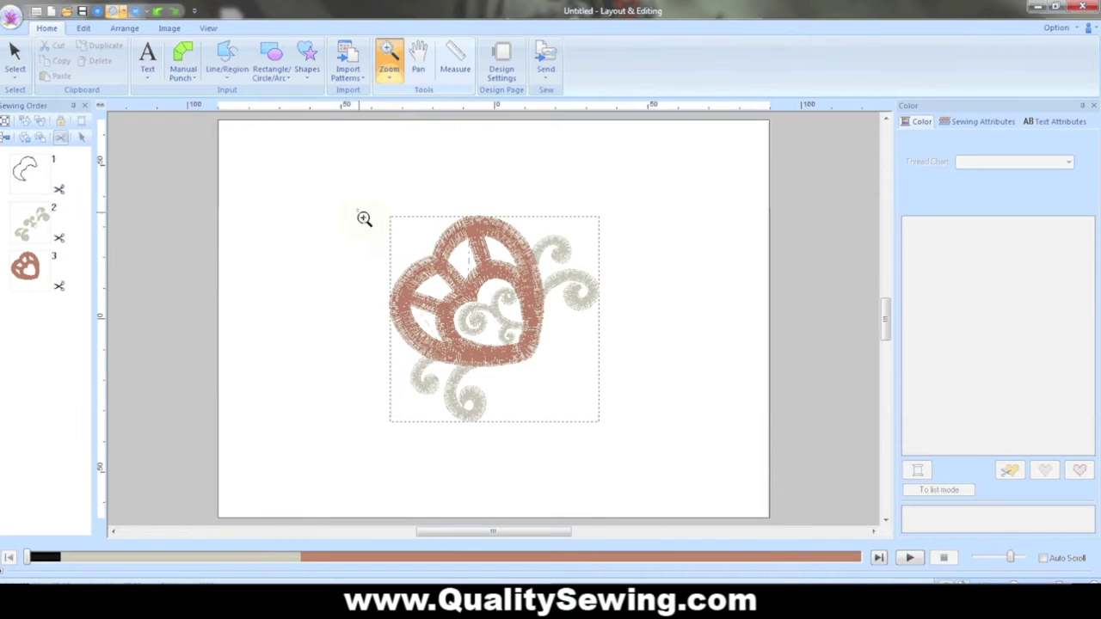
drag(363, 218, 577, 401)
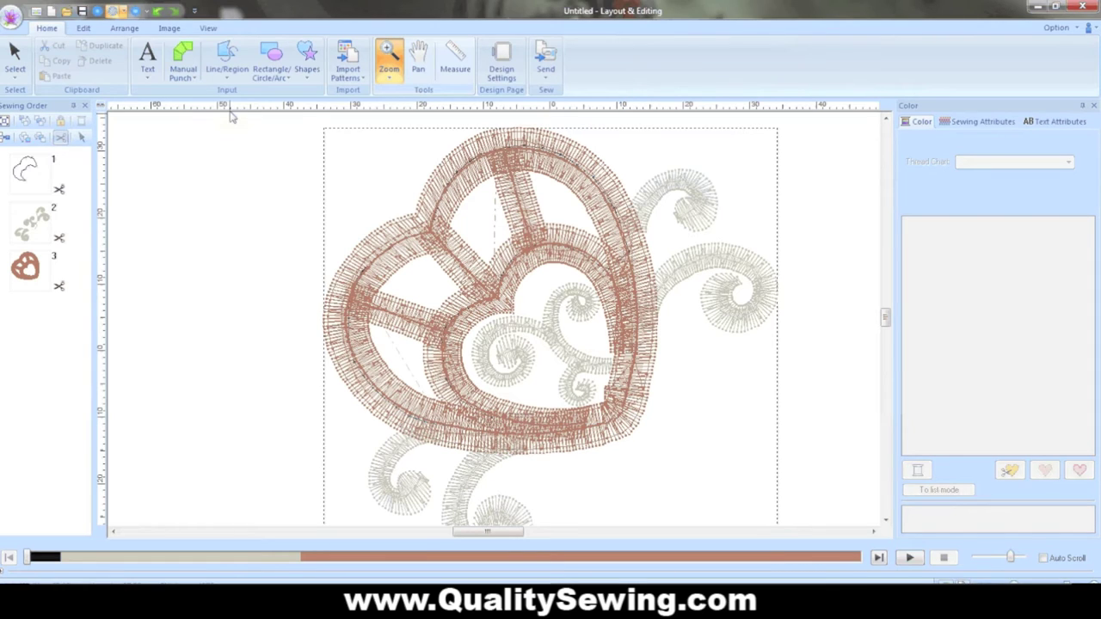
click(228, 76)
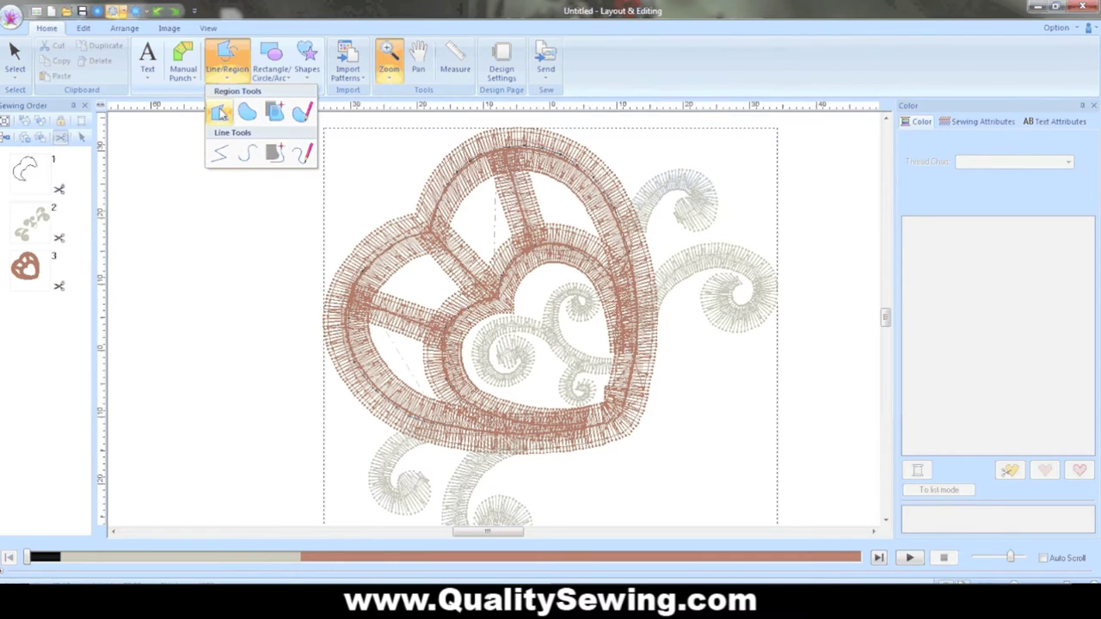
Trace a closed straight-line outline around the outer heart shape as sewing item 4.
click(220, 113)
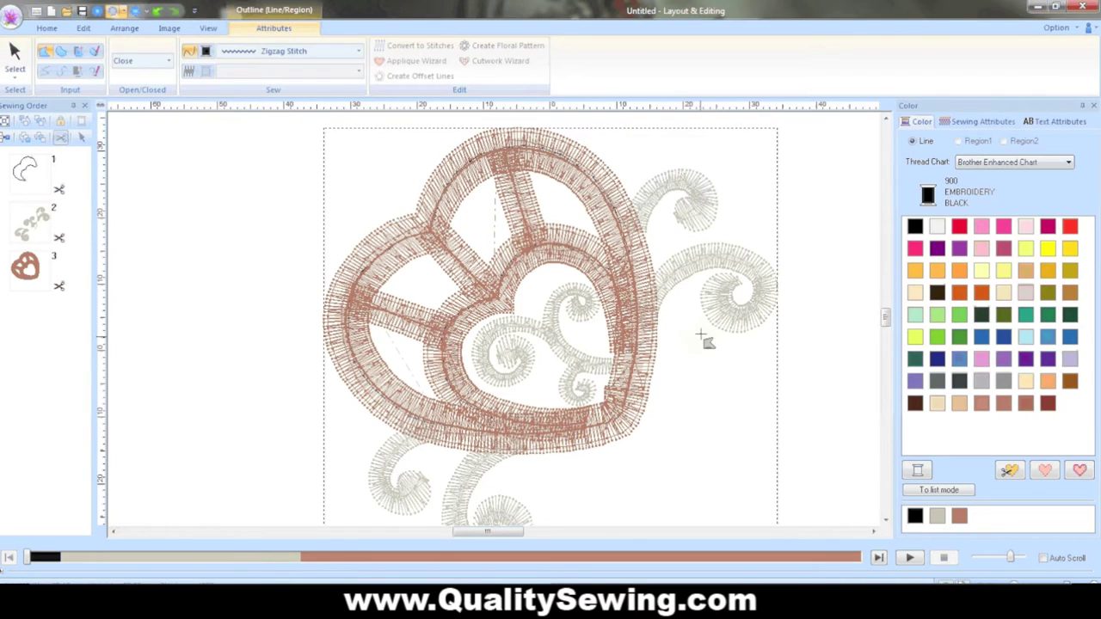
click(634, 258)
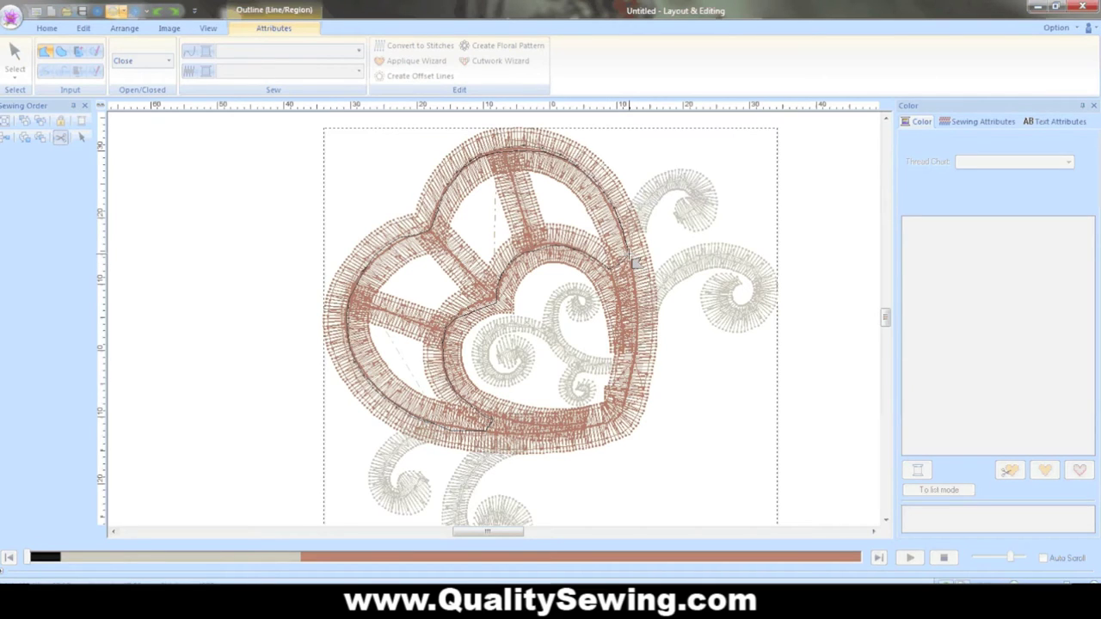
double_click(634, 262)
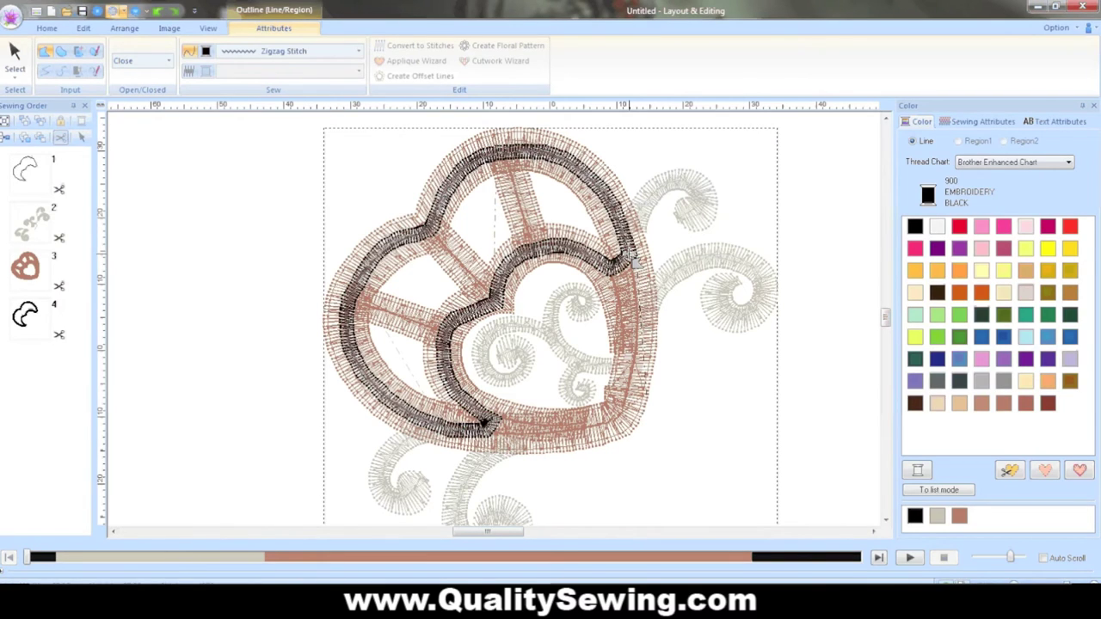
click(12, 55)
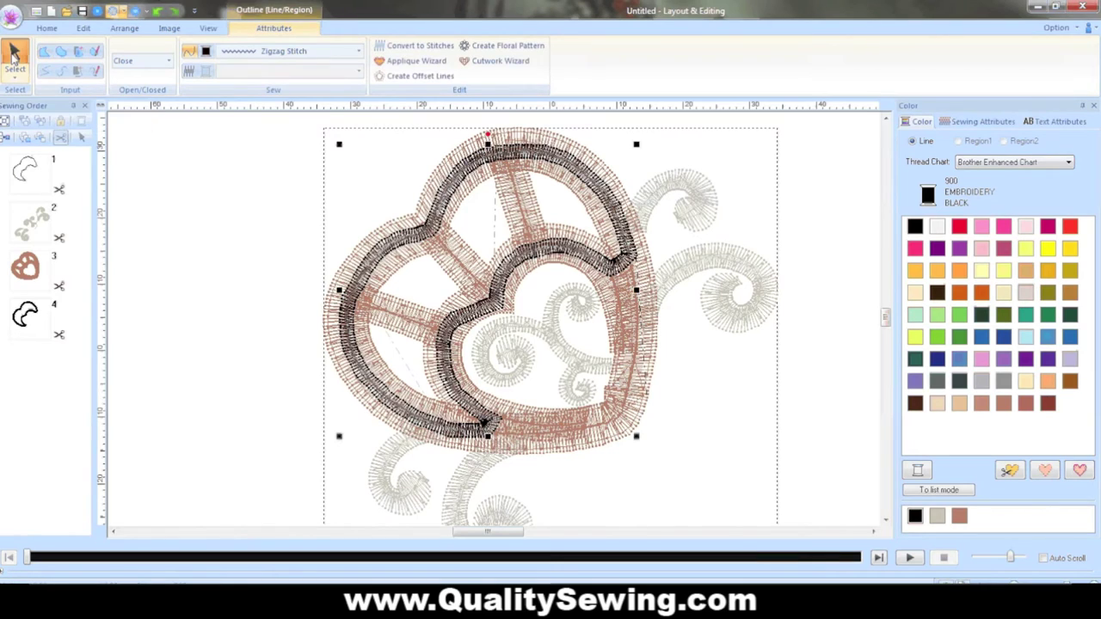
Run the Cutwork Wizard with Stabilize Cut Edge set to Yes and Cutting Line set to Cutting.
click(507, 61)
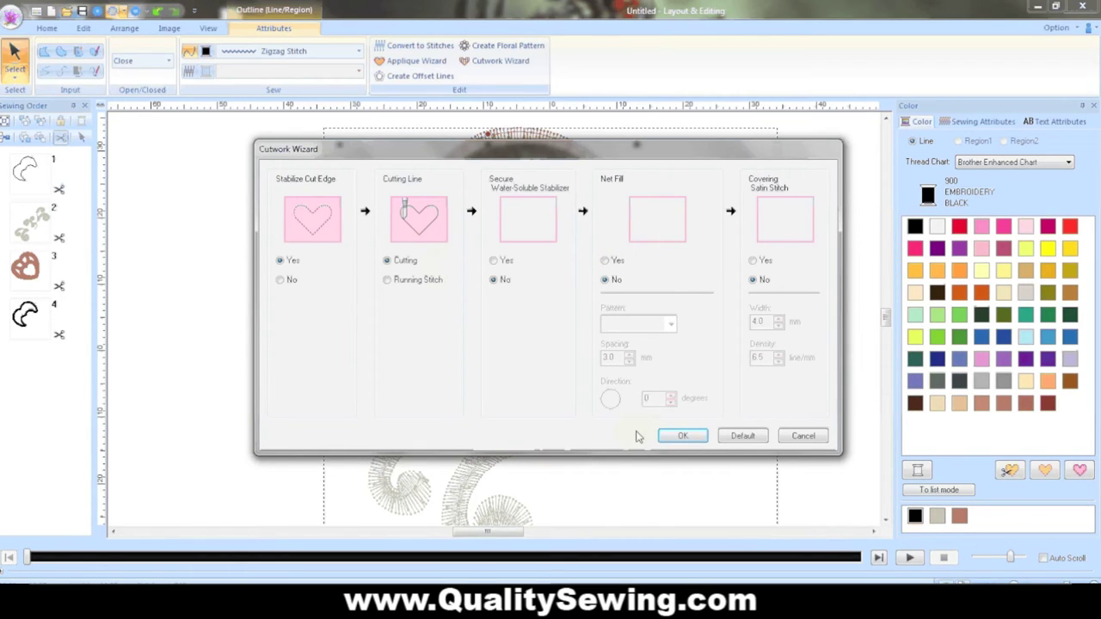
click(681, 436)
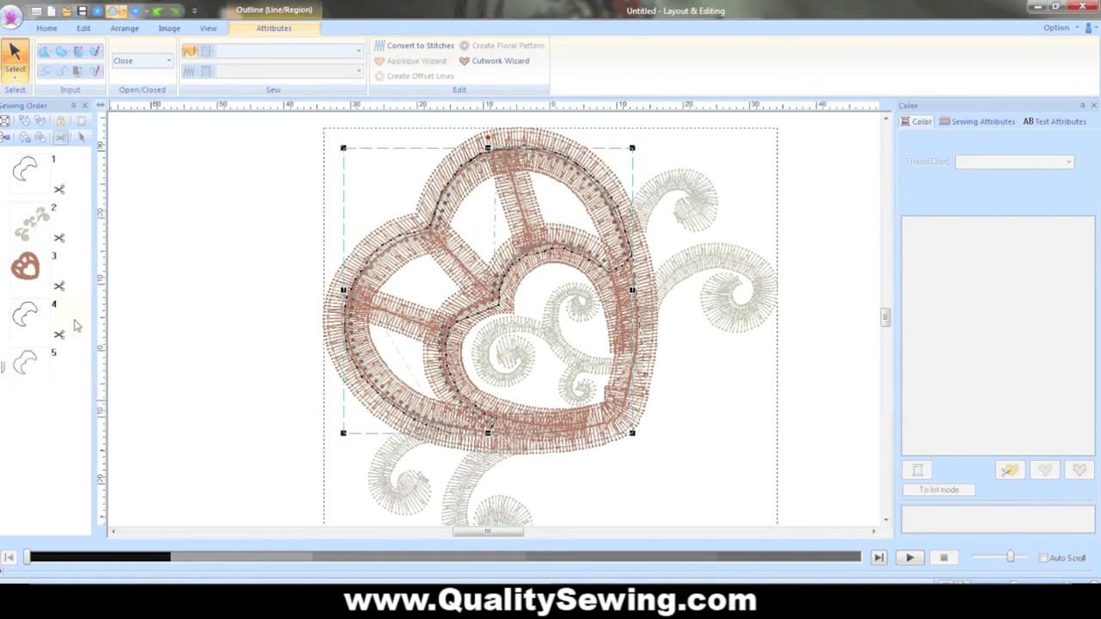
Move the stabilizing edge to sewing position 2 and the cutting line to position 3.
click(27, 325)
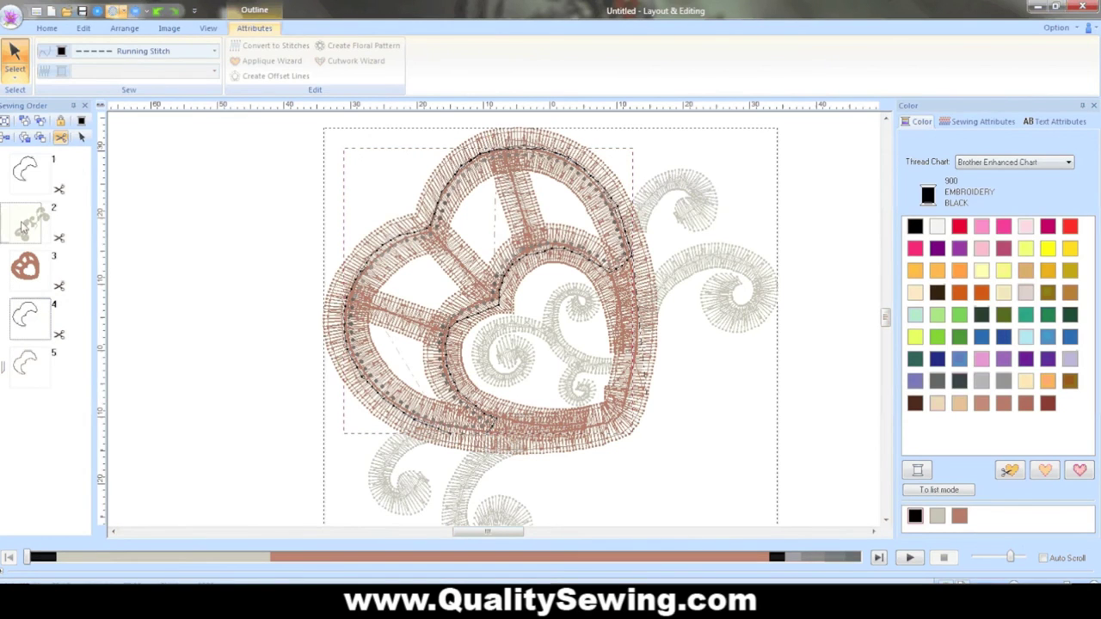
drag(23, 226, 39, 174)
click(30, 366)
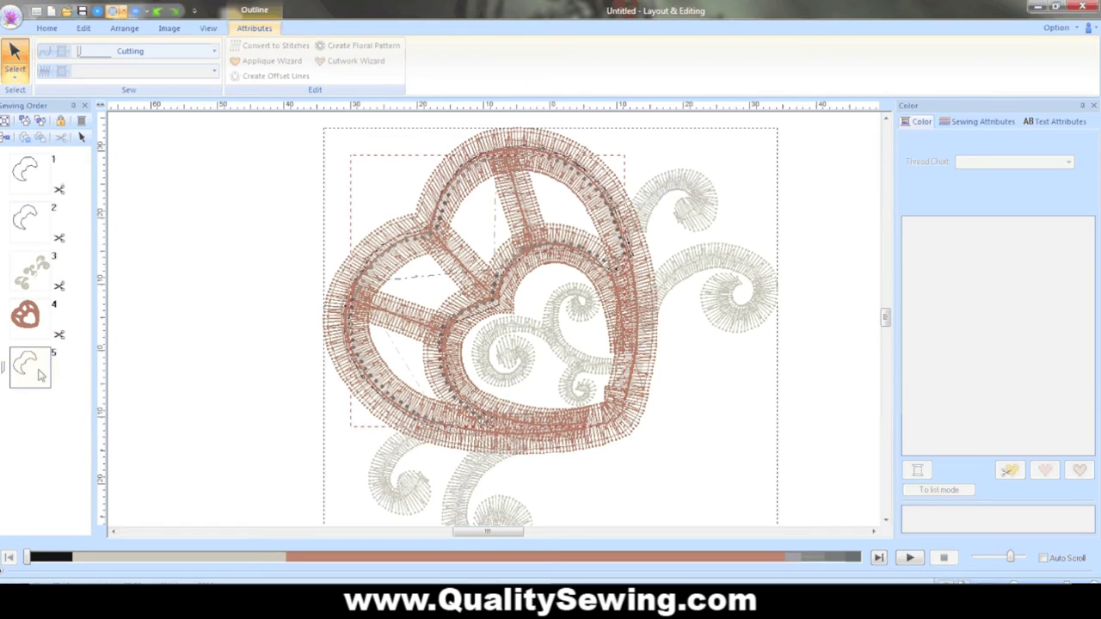
drag(39, 375, 44, 220)
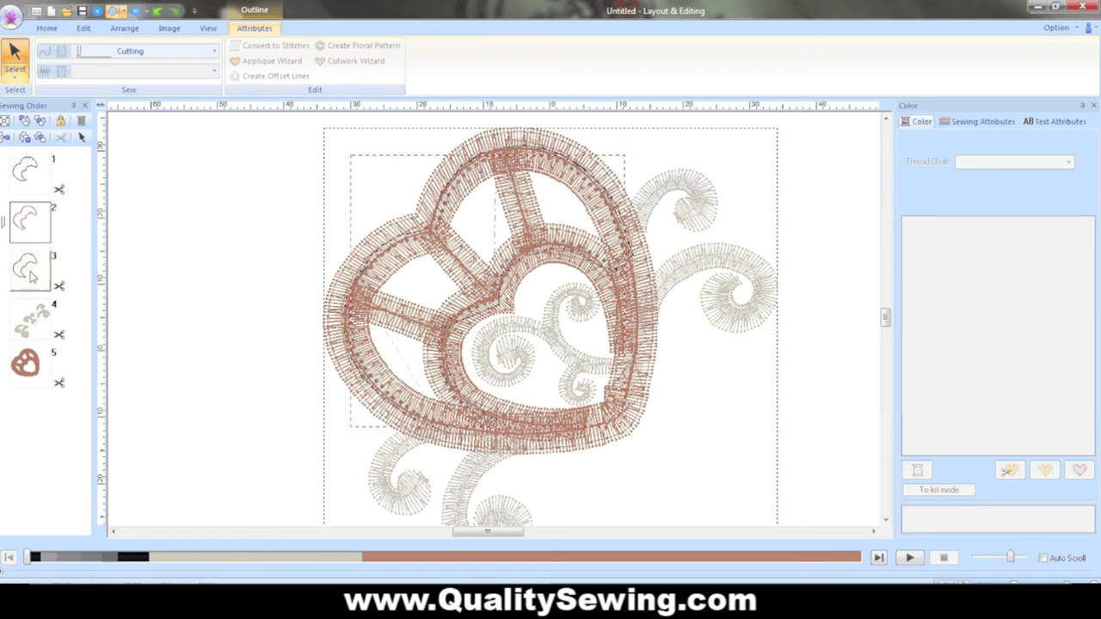
click(32, 275)
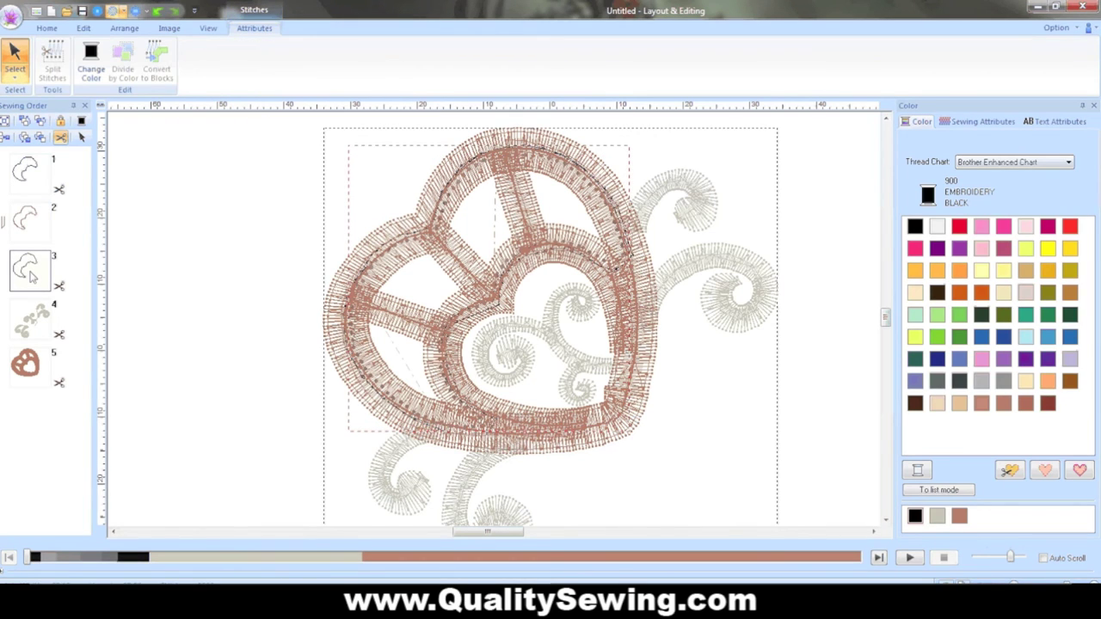
Convert the old placement line's stitches to blocks at normal sensitivity.
right_click(31, 275)
click(69, 281)
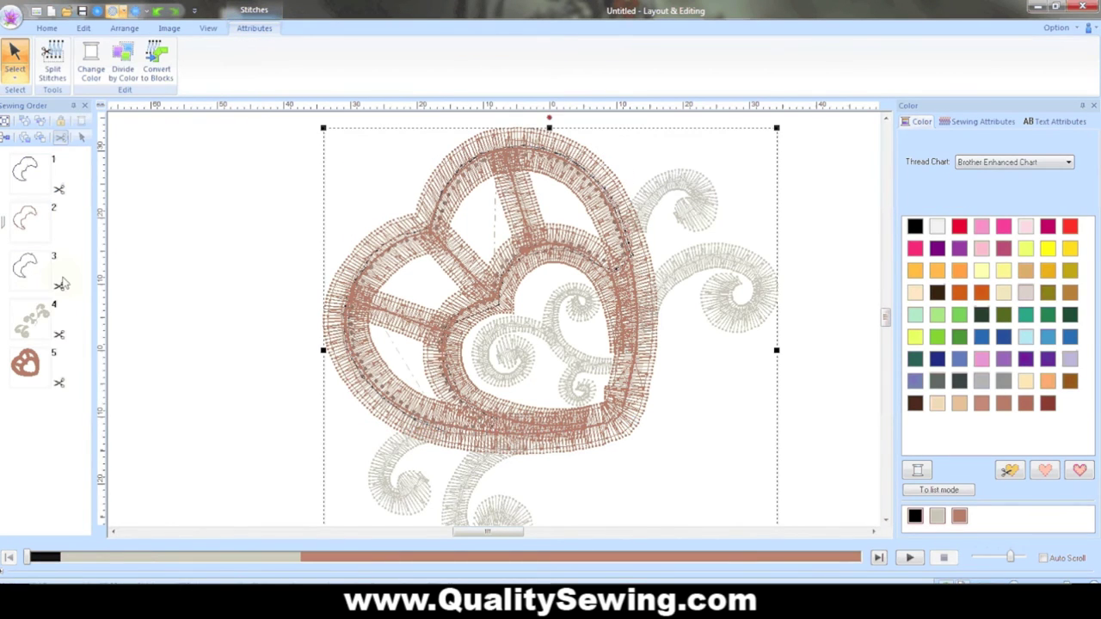
click(163, 65)
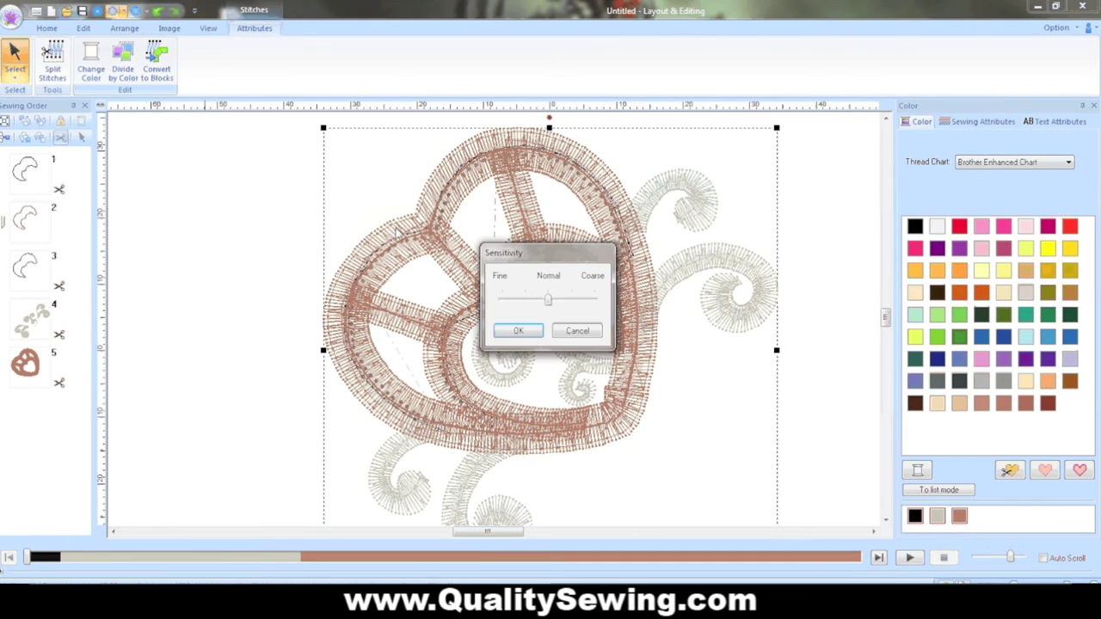
click(518, 332)
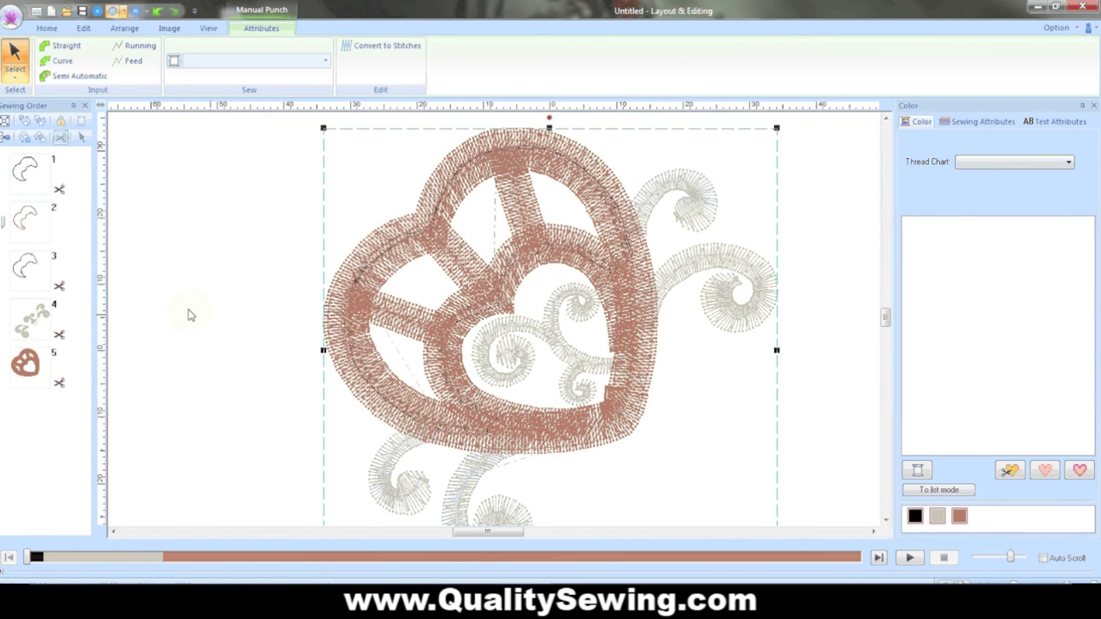
Reselect the old placement line's objects and delete them.
click(26, 270)
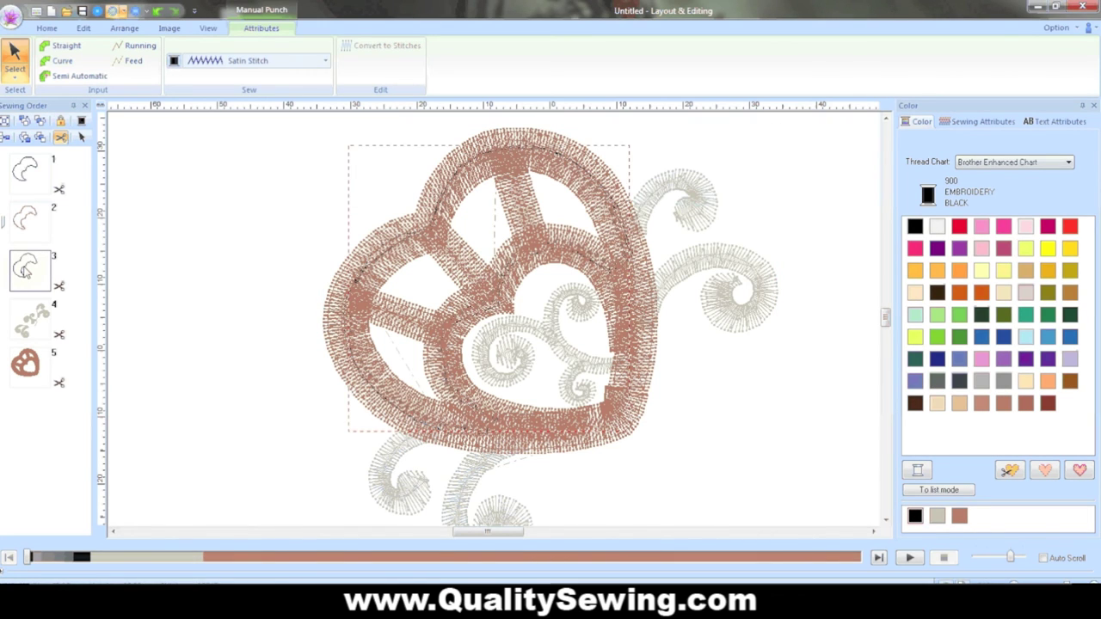
right_click(27, 271)
click(58, 275)
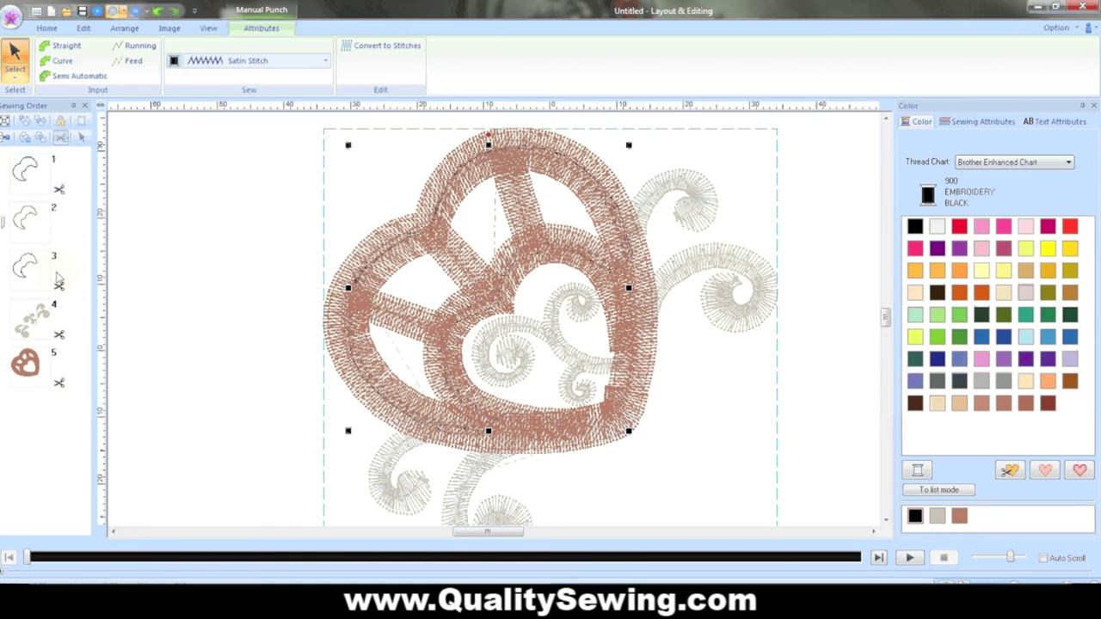
key(Delete)
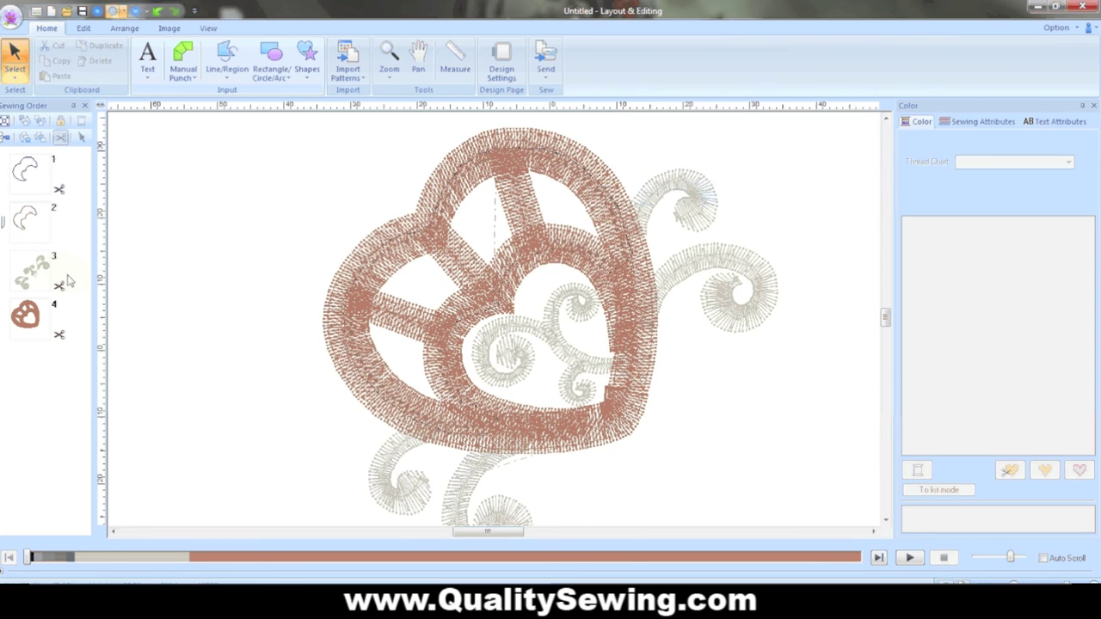
Save the design as cutwork5 in the Cutwork Embroidery folder.
click(11, 17)
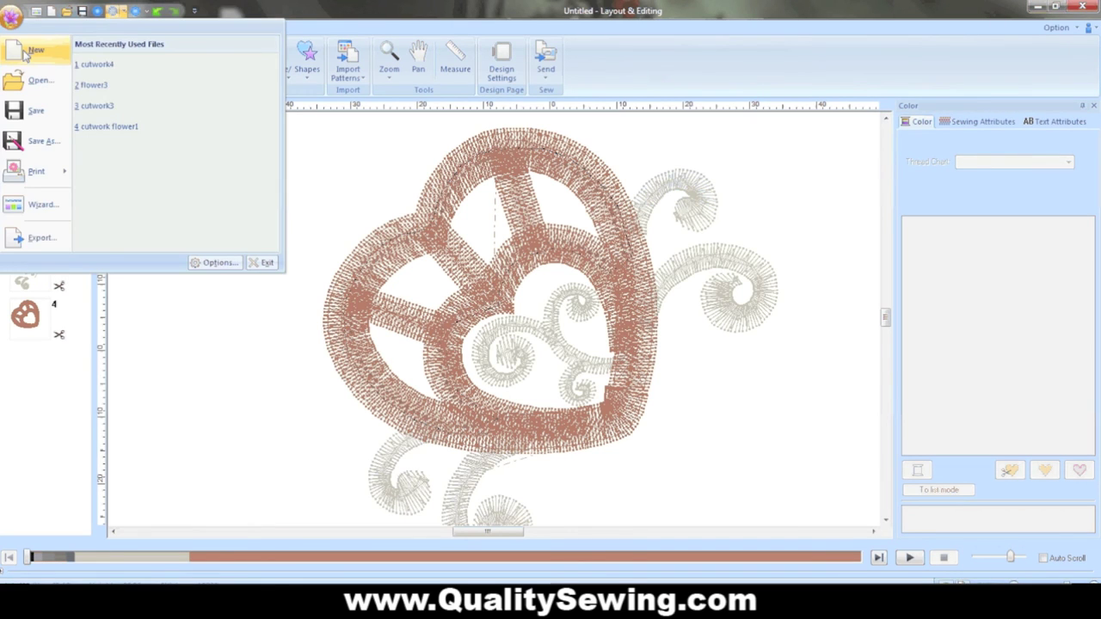
key(Escape)
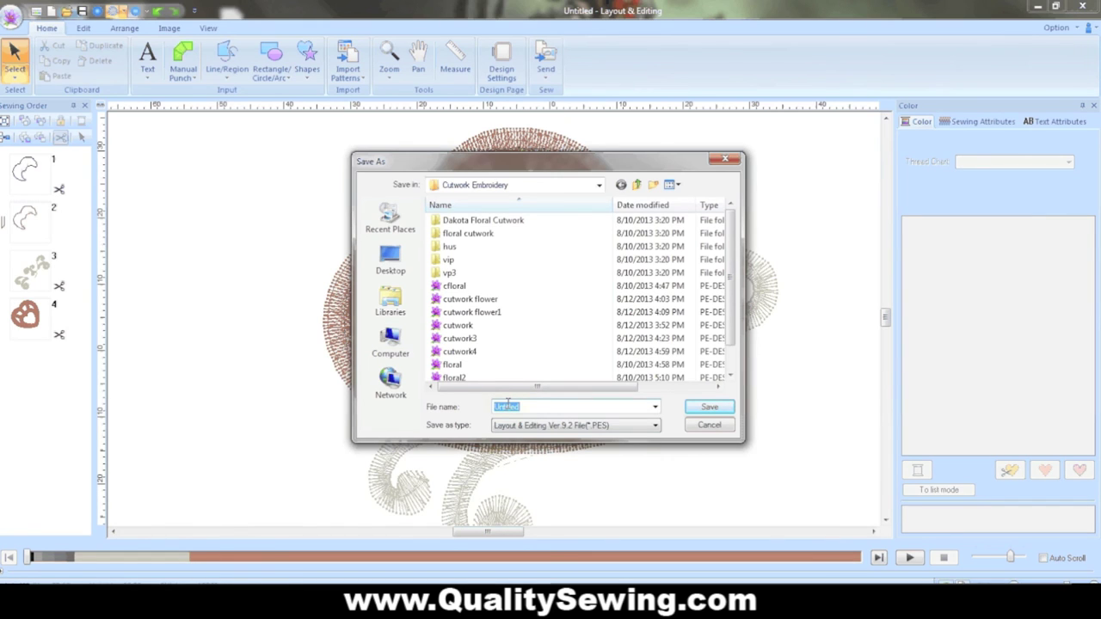
text(cutwork)
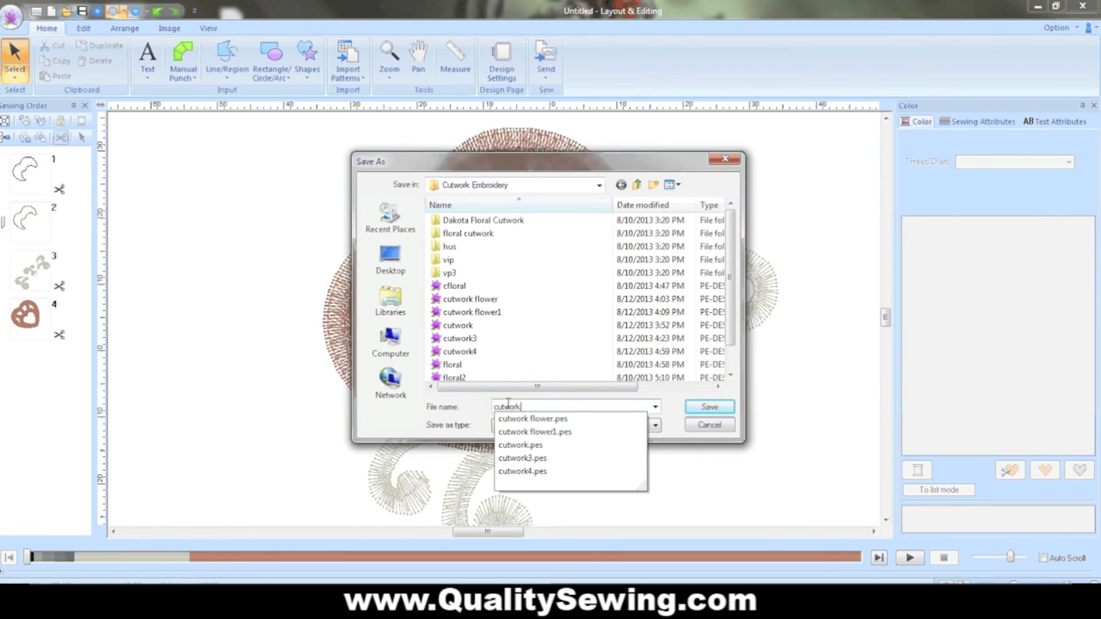
text(5)
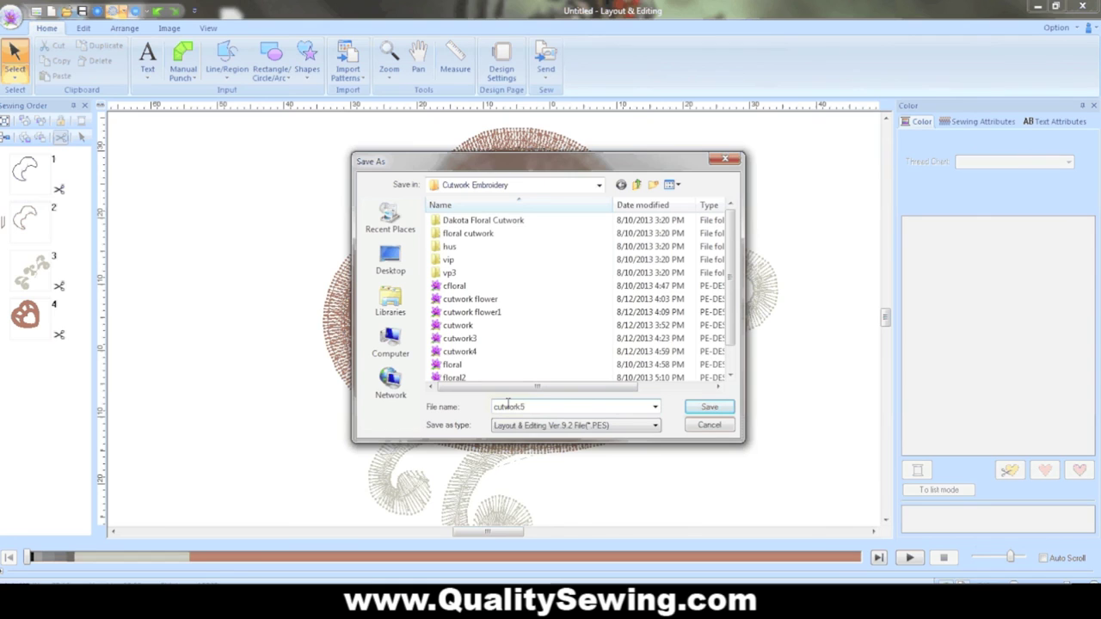
click(707, 410)
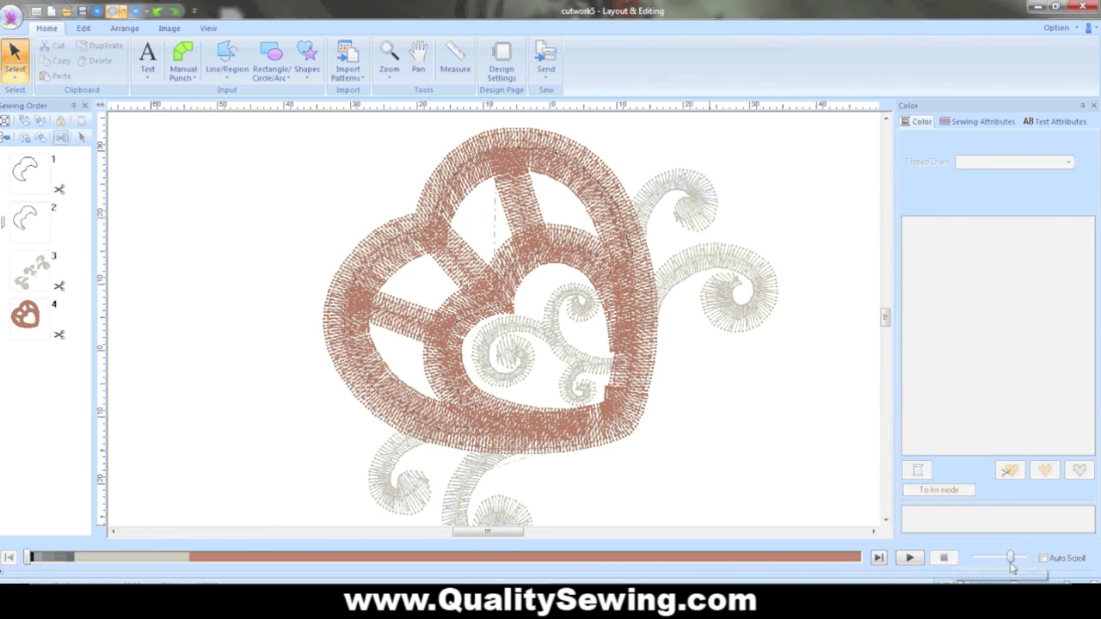
drag(1012, 559, 1004, 560)
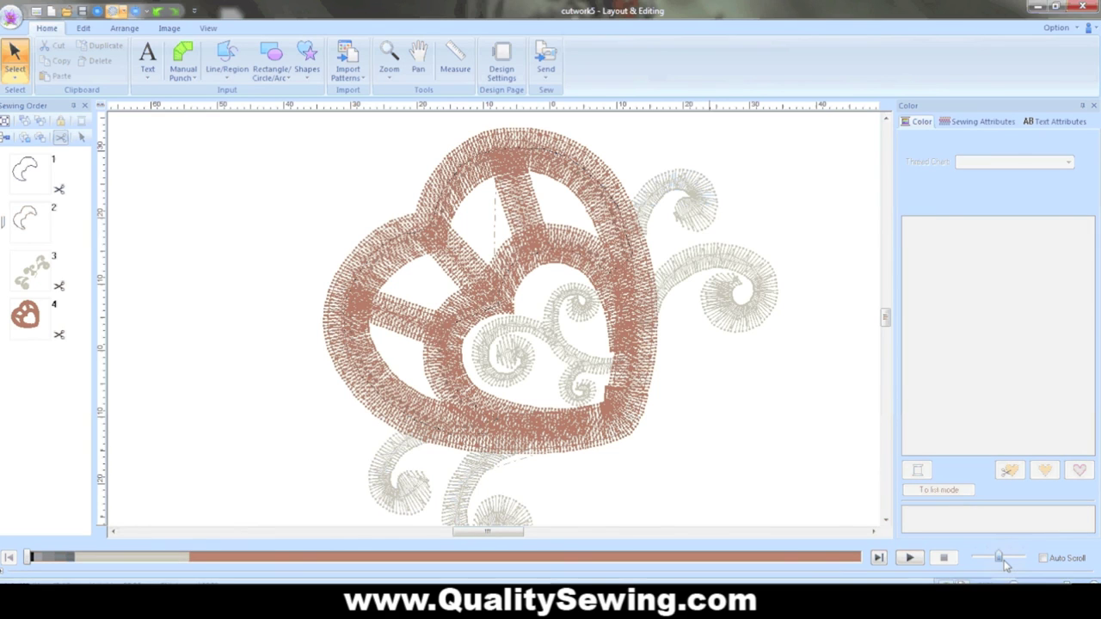
click(911, 559)
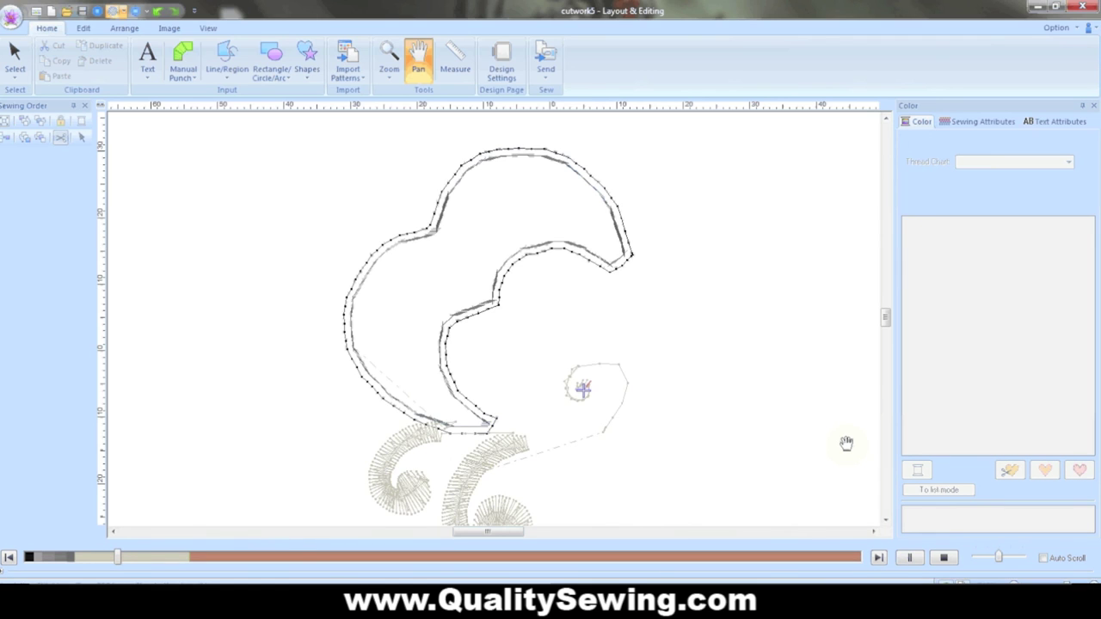
click(879, 558)
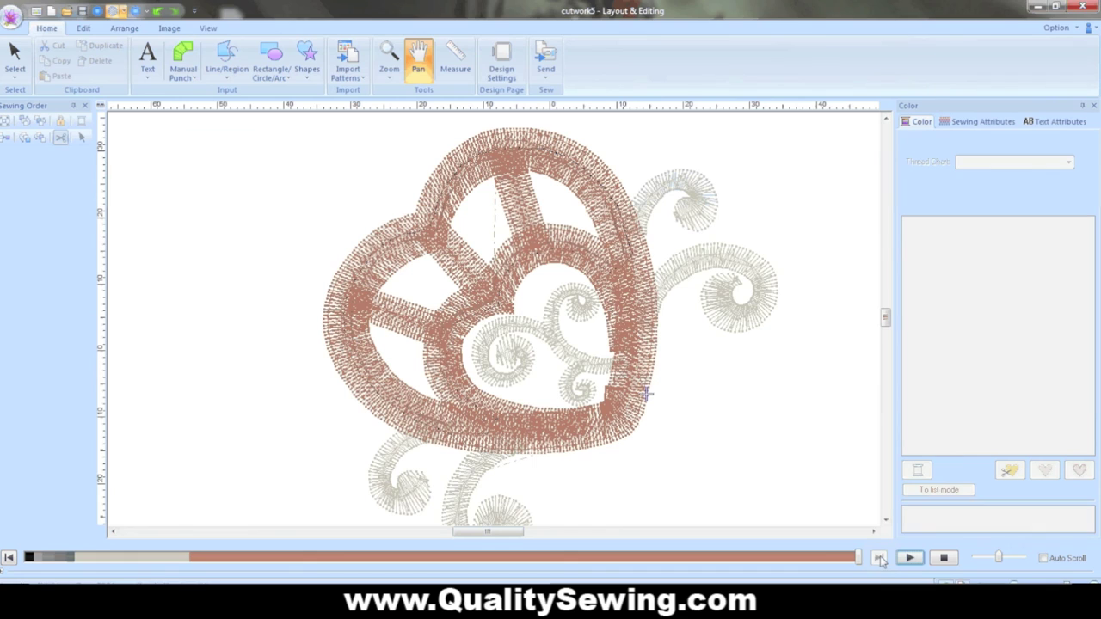